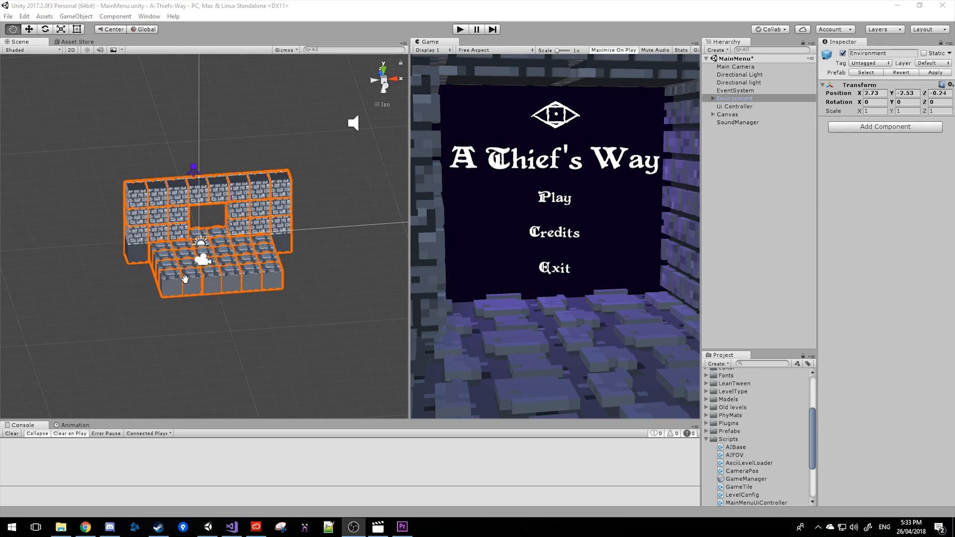
# Examine the main menu scene's environment model, the first directional light's settings and the Main Camera's settings and view.
pyautogui.scroll(3, 197, 289)
pyautogui.scroll(2, 189, 275)
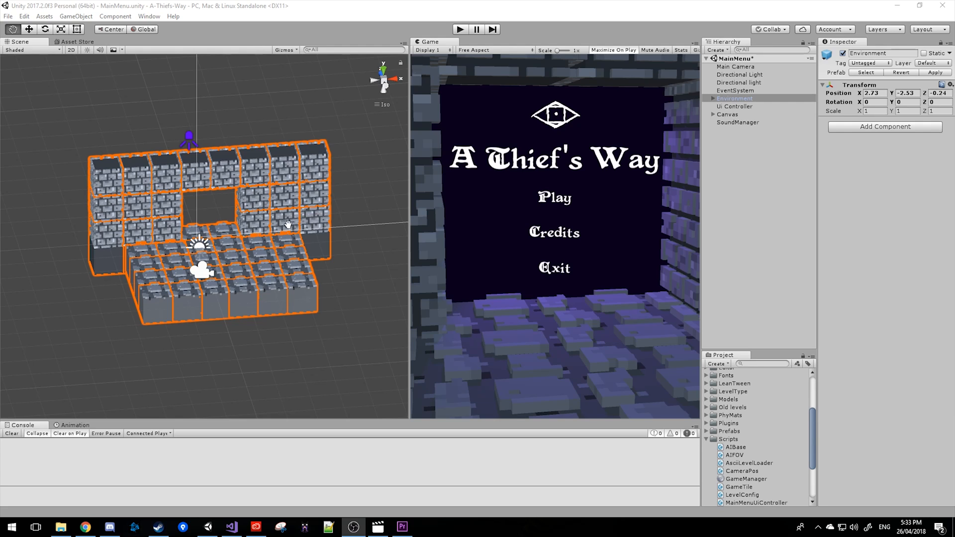
pyautogui.scroll(1, 155, 262)
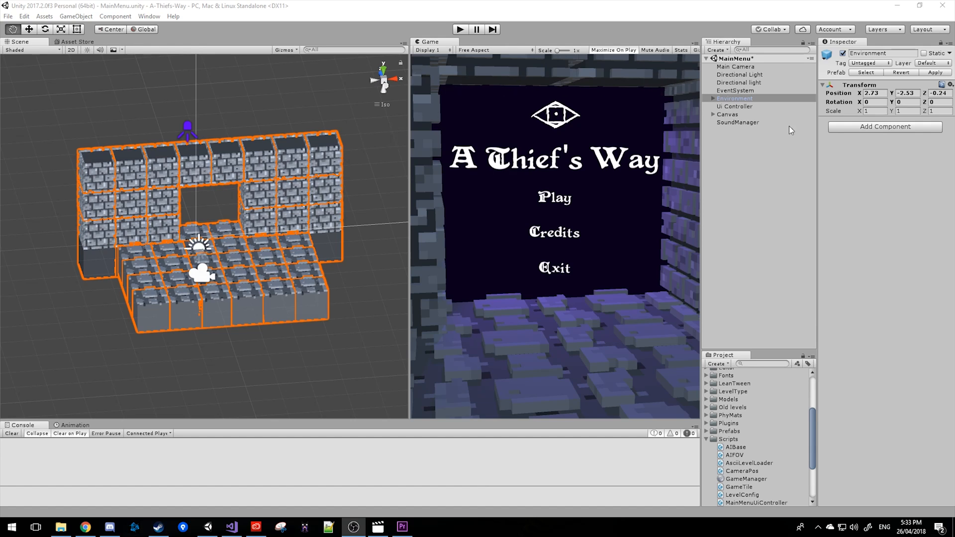
pyautogui.click(756, 75)
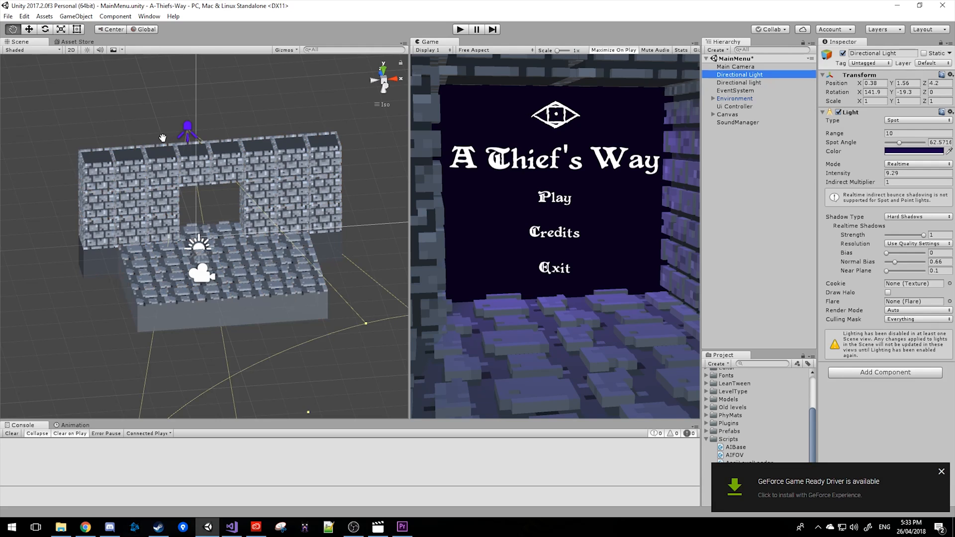
pyautogui.keyDown('alt'); pyautogui.moveTo(143, 258); pyautogui.dragTo(260, 232); pyautogui.keyUp('alt')
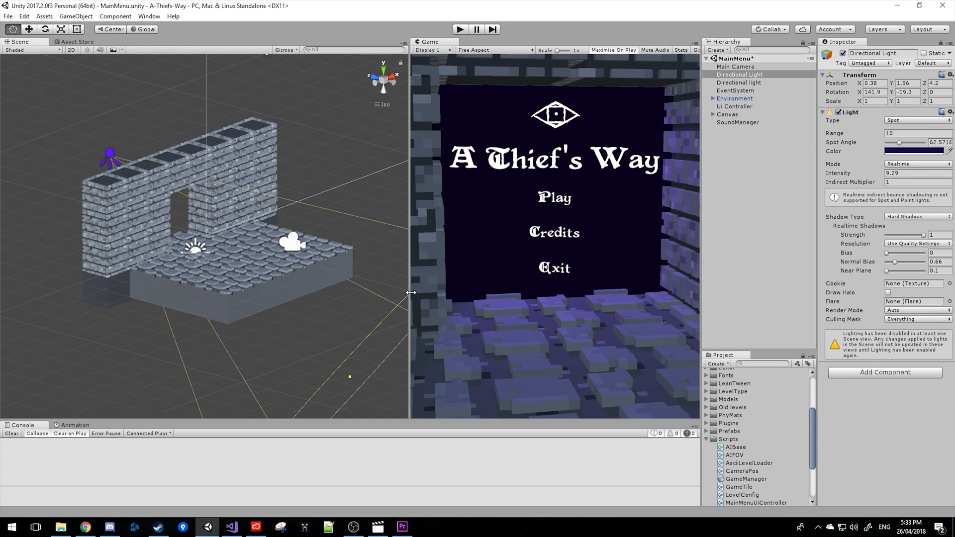
pyautogui.click(750, 70)
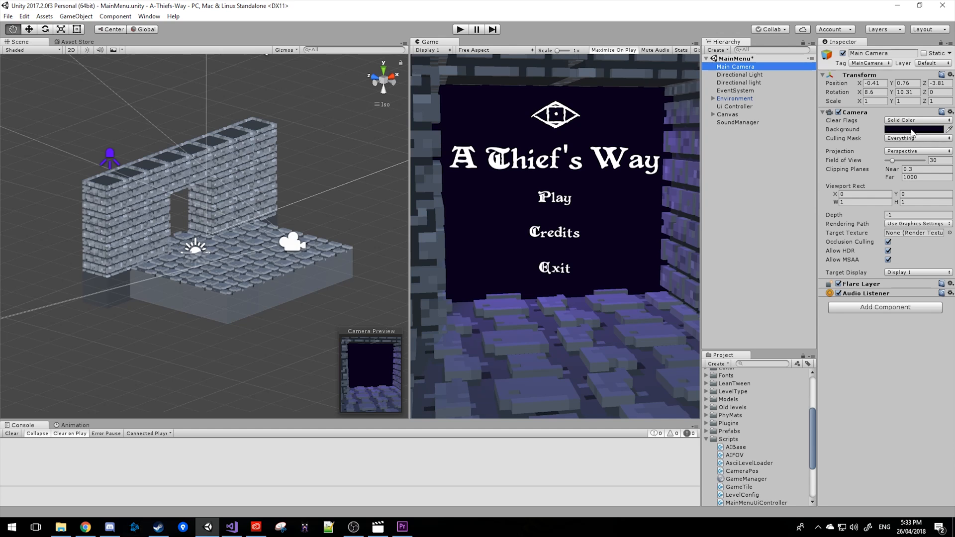
pyautogui.moveTo(409, 145); pyautogui.dragTo(101, 144)
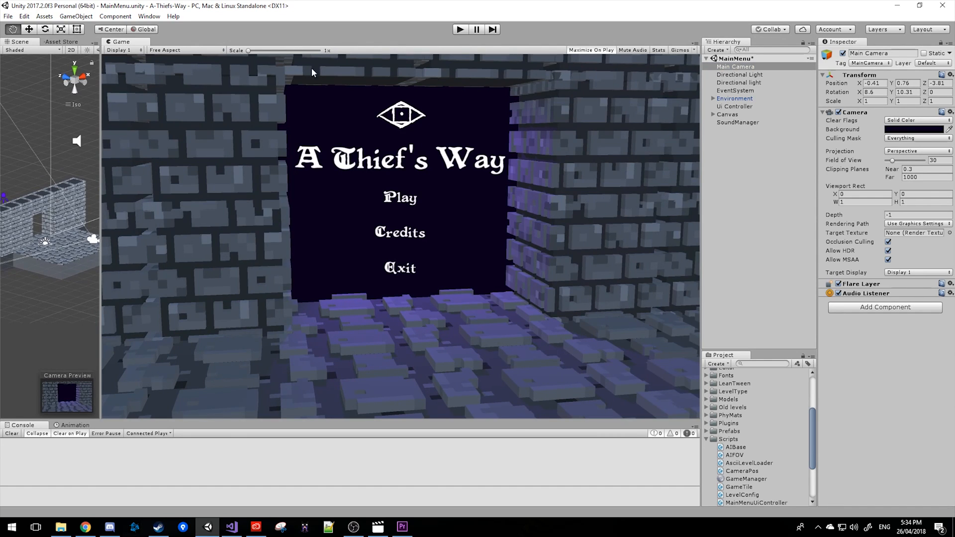
pyautogui.moveTo(101, 152); pyautogui.dragTo(347, 172)
pyautogui.moveTo(176, 278); pyautogui.dragTo(41, 279, button='right')
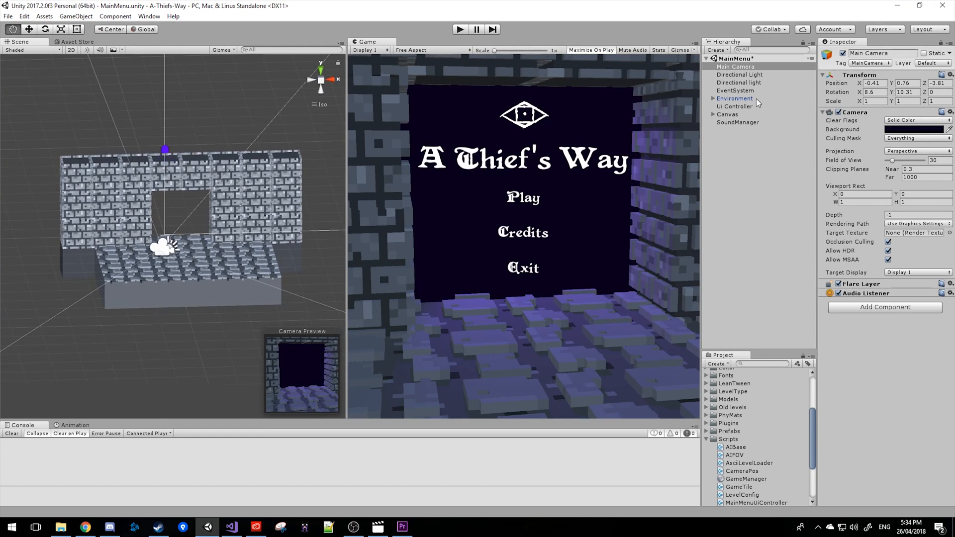
# Expand the Canvas and examine its Panel with the image, the title and the Play, Credits and Exit buttons.
pyautogui.click(729, 115)
pyautogui.click(714, 115)
pyautogui.click(755, 122)
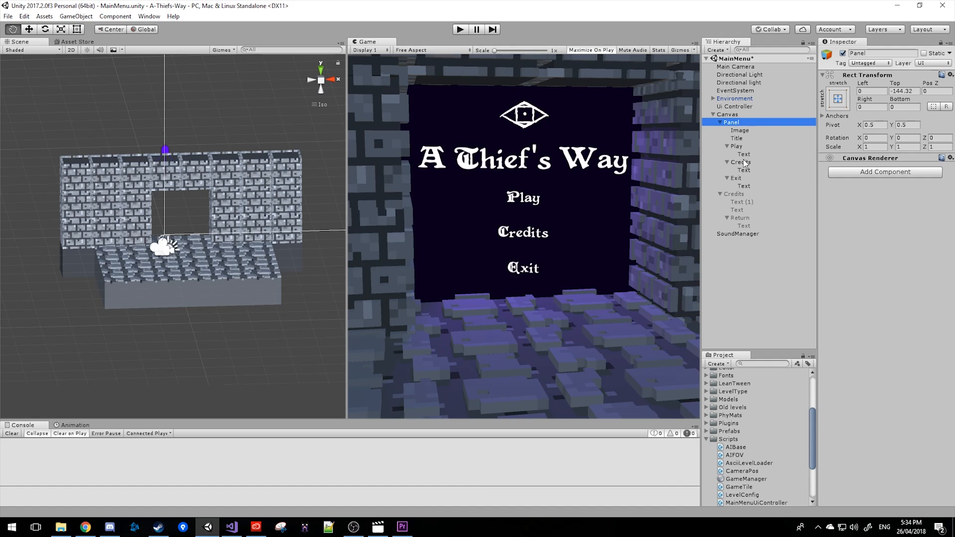
pyautogui.click(749, 130)
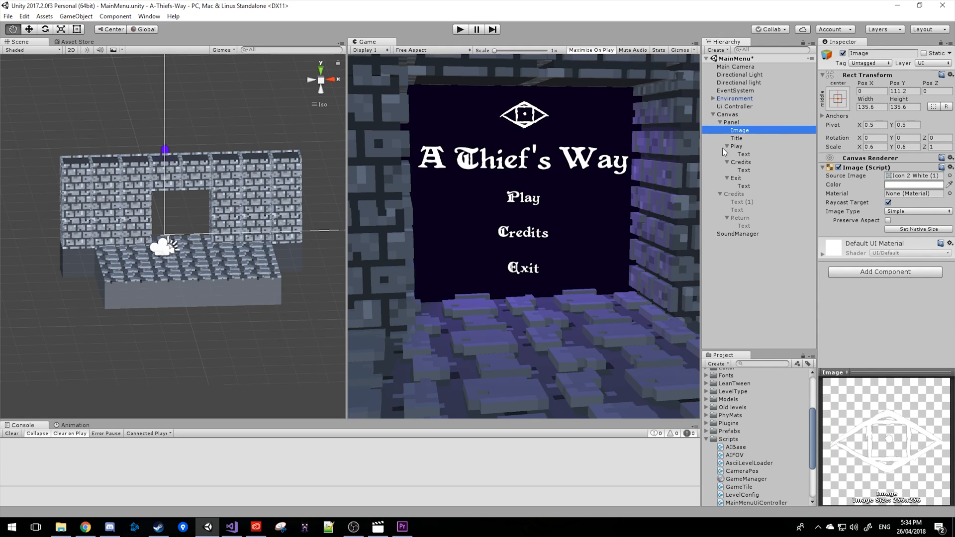
pyautogui.click(746, 138)
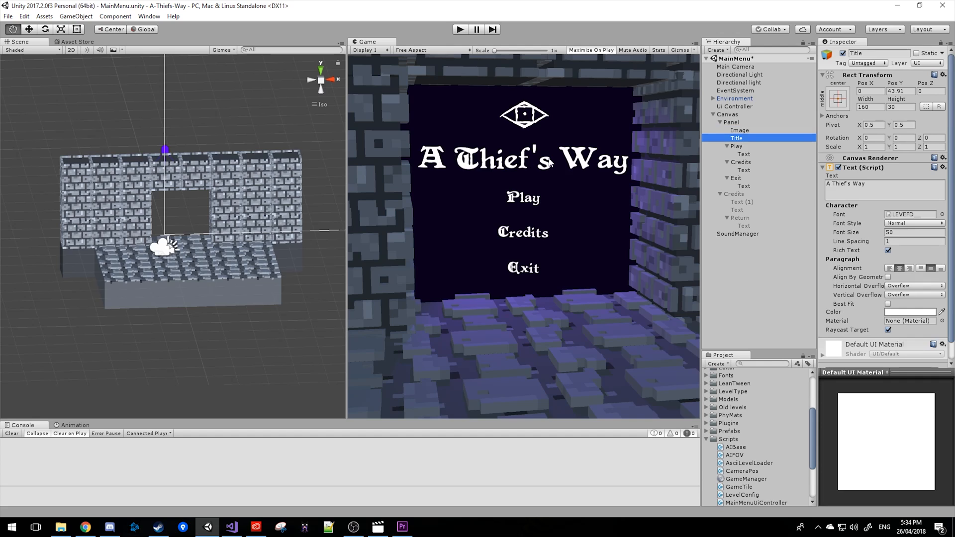
pyautogui.click(746, 146)
pyautogui.click(741, 162)
pyautogui.click(744, 147)
pyautogui.click(743, 162)
pyautogui.click(743, 179)
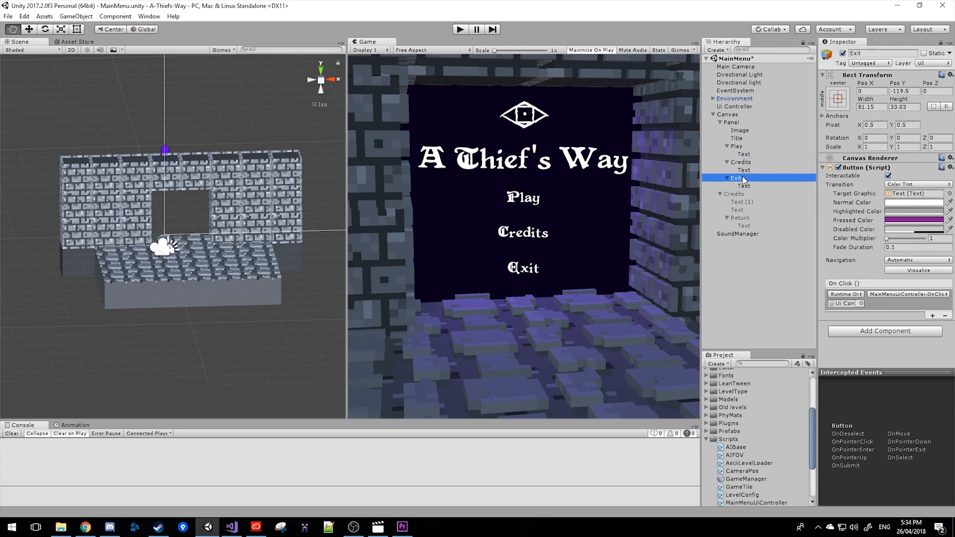
pyautogui.click(762, 147)
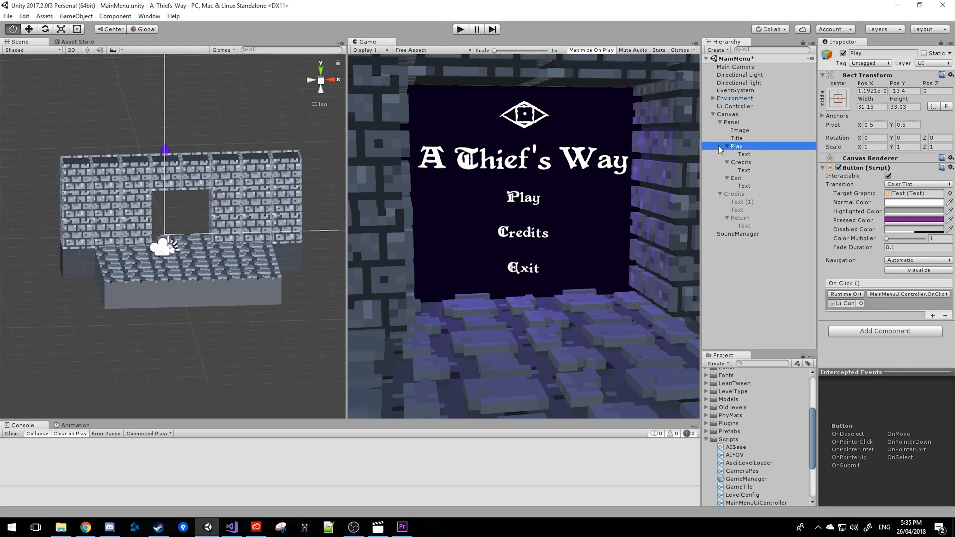
# Add a new UI button to the Canvas and focus the scene view on it.
pyautogui.click(735, 123)
pyautogui.click(717, 50)
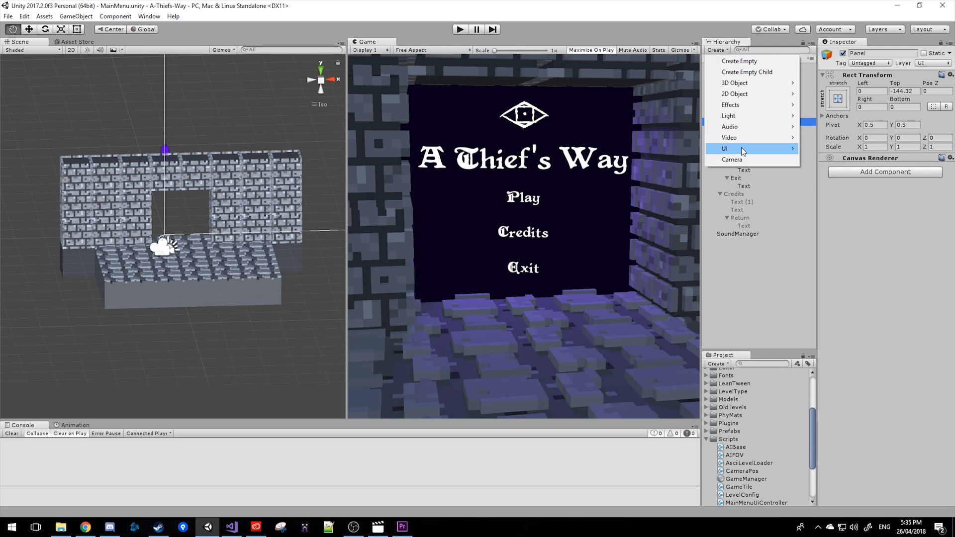
pyautogui.moveTo(743, 151)
pyautogui.click(835, 181)
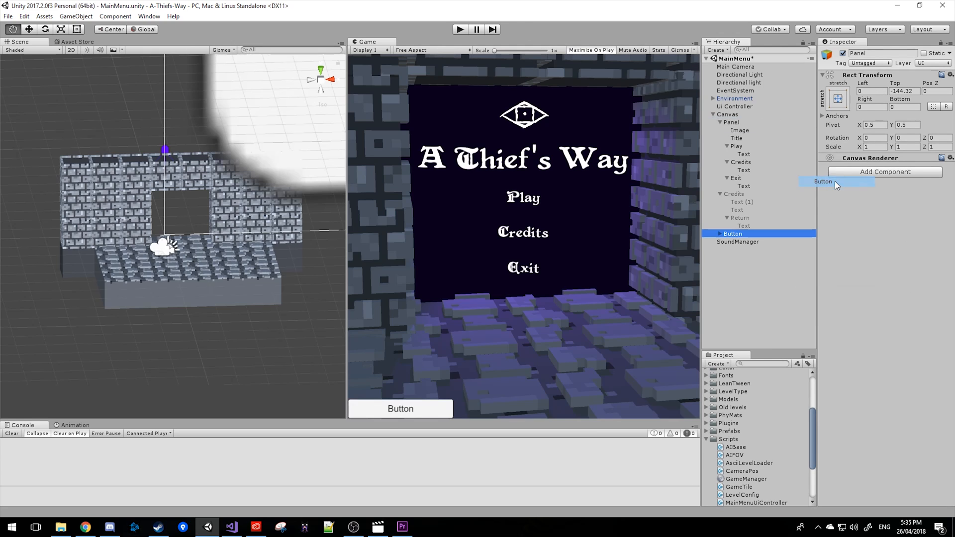
pyautogui.scroll(-2, 298, 149)
pyautogui.doubleClick(733, 233)
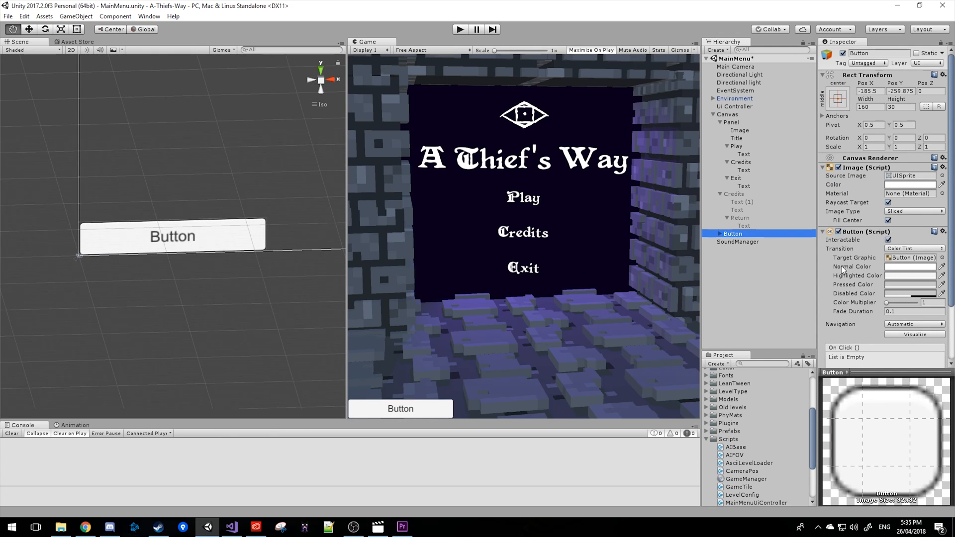
# Rename the new button's child text object as ButtonText.
pyautogui.click(942, 258)
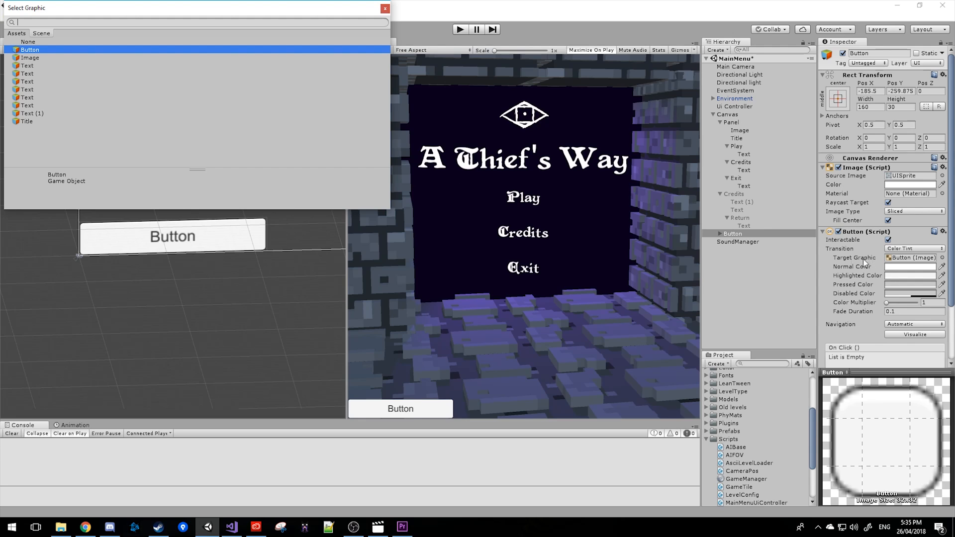
pyautogui.click(385, 8)
pyautogui.click(731, 234)
pyautogui.click(721, 234)
pyautogui.click(736, 241)
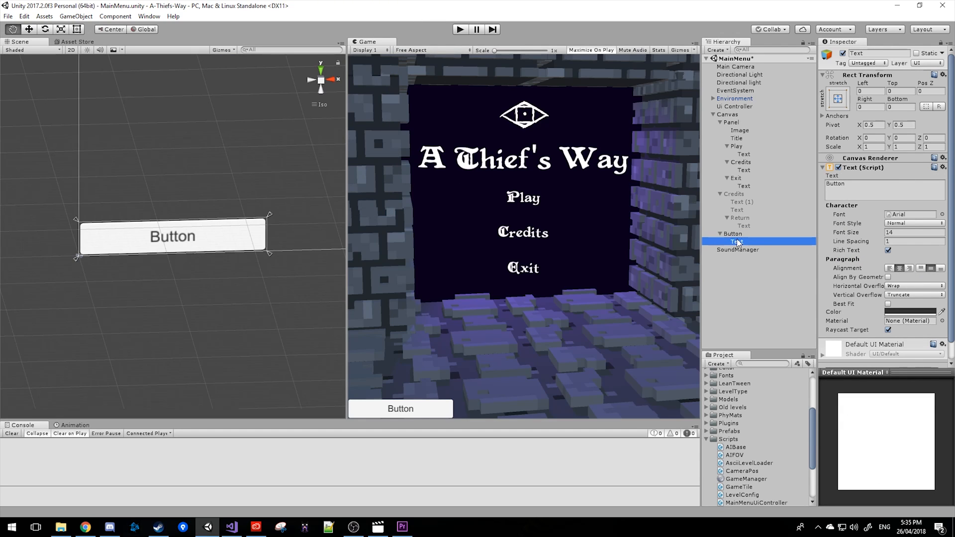
pyautogui.click(737, 242)
pyautogui.write('Button')
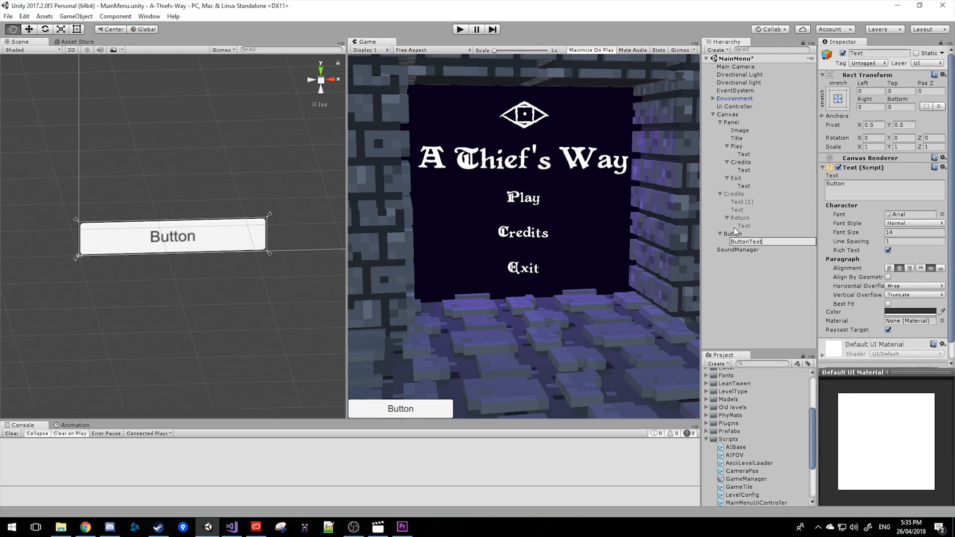
# Set the new button's Target Graphic to ButtonText and remove its Image component.
pyautogui.click(733, 234)
pyautogui.click(942, 257)
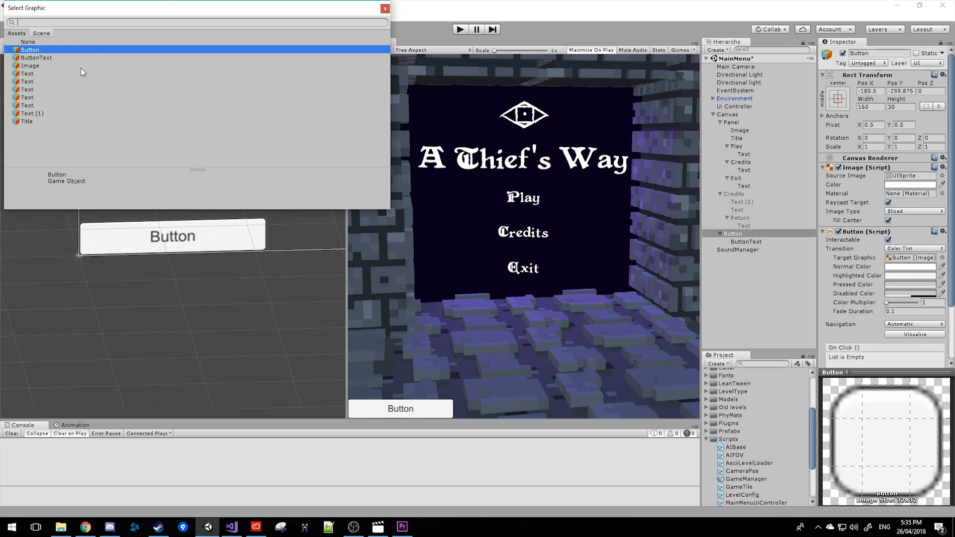
pyautogui.click(124, 58)
pyautogui.click(385, 9)
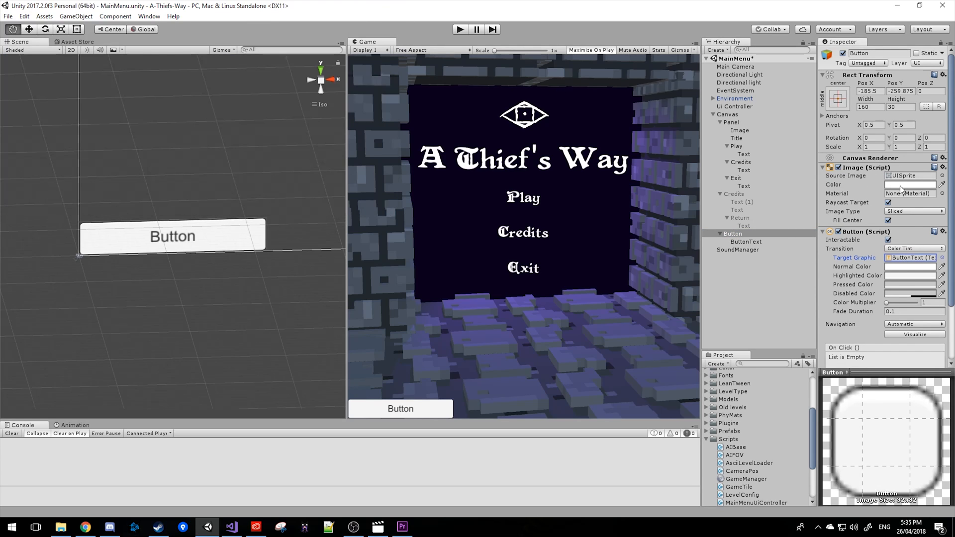
pyautogui.click(943, 167)
pyautogui.click(922, 193)
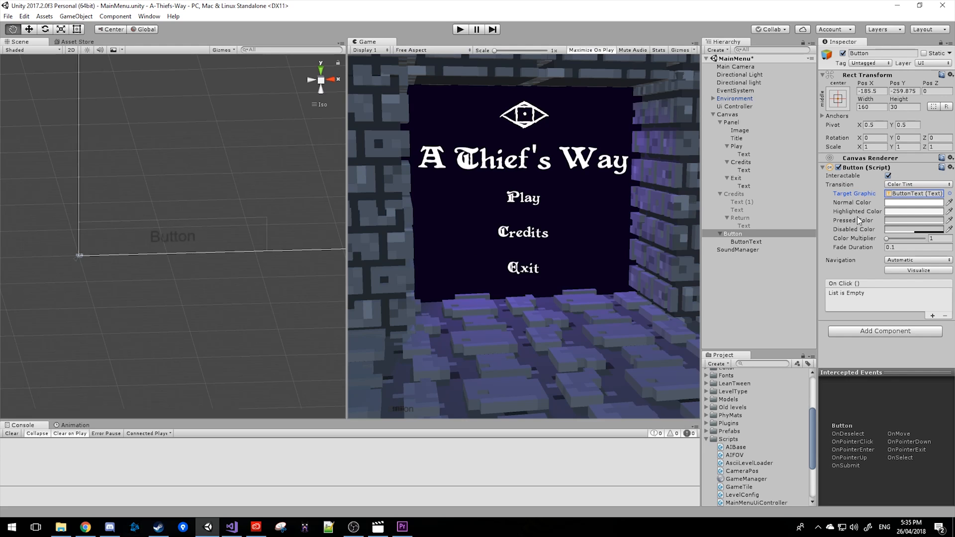
# Delete the new button, including its text object, from the Canvas.
pyautogui.click(720, 234)
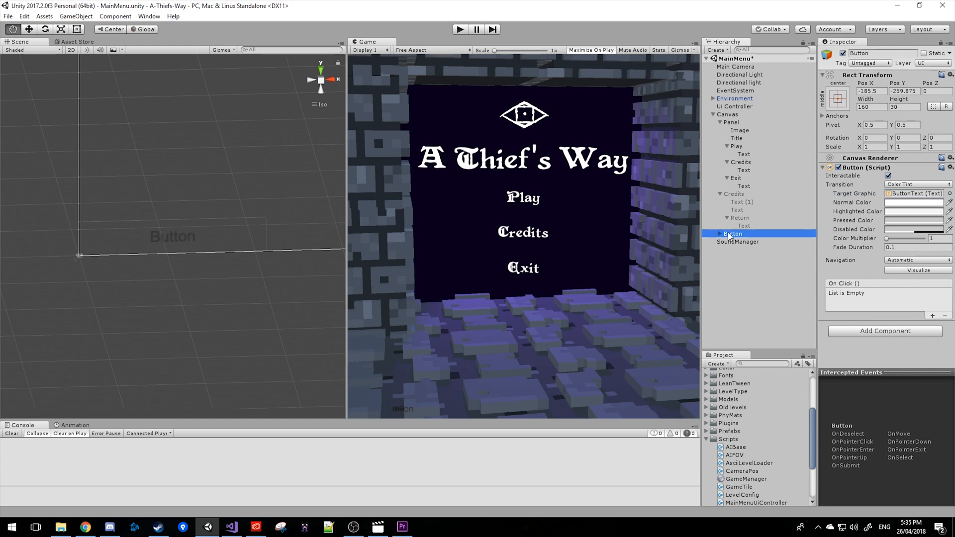
pyautogui.press('Delete')
pyautogui.hotkey('ctrl', 'z')
pyautogui.press('Delete')
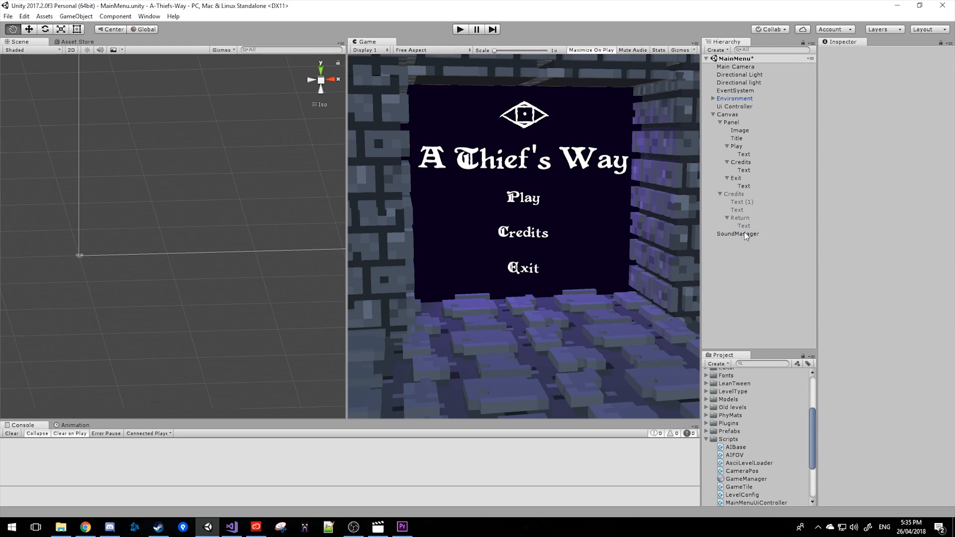
# Activate the Credits group and deactivate the title Panel to preview the credits screen by itself.
pyautogui.click(751, 148)
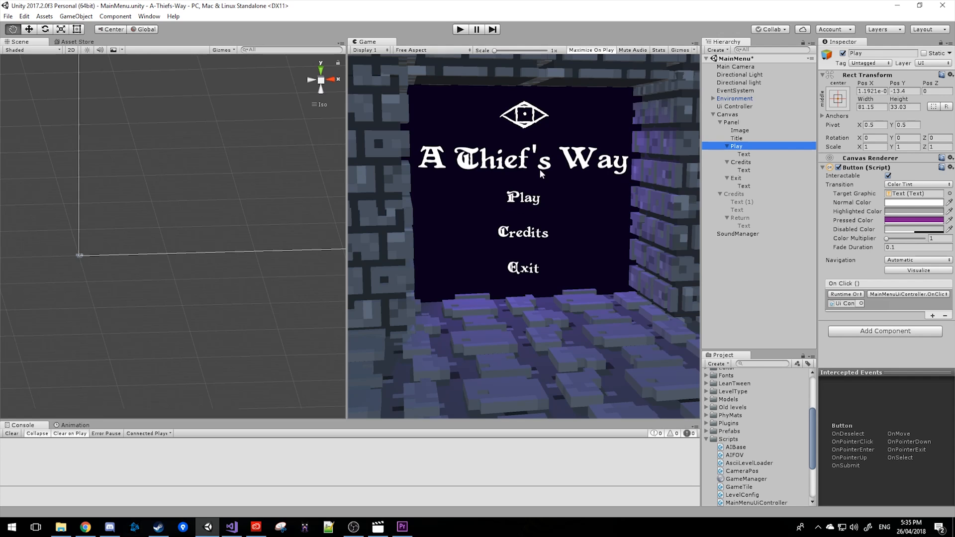
pyautogui.click(727, 195)
pyautogui.click(843, 53)
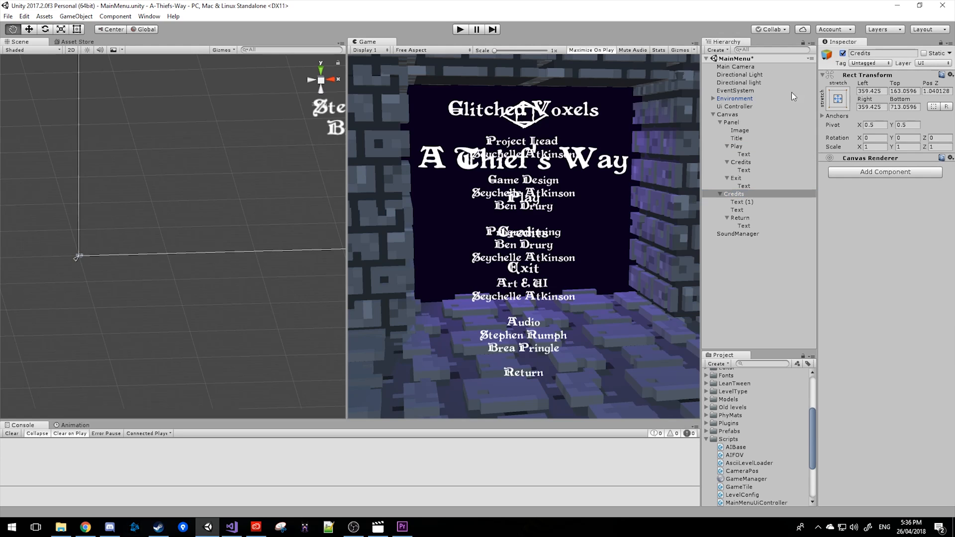
pyautogui.click(731, 122)
pyautogui.click(843, 53)
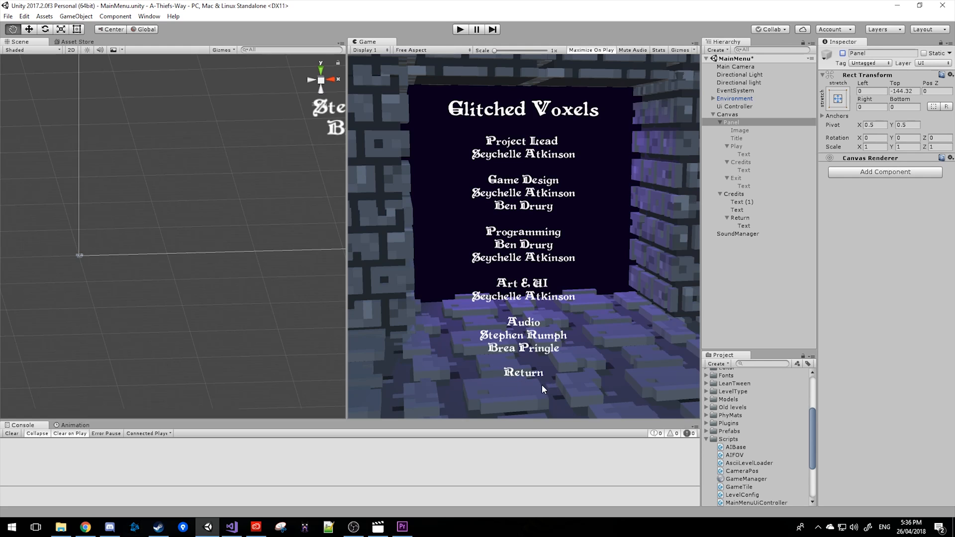
# Reactivate the title Panel, deactivate the Credits group and collapse the Canvas.
pyautogui.click(842, 53)
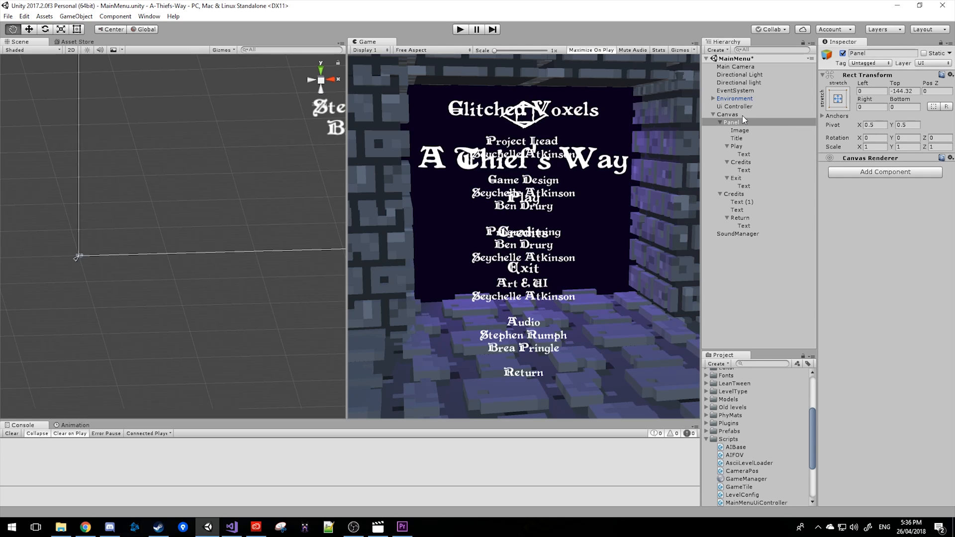
pyautogui.click(734, 194)
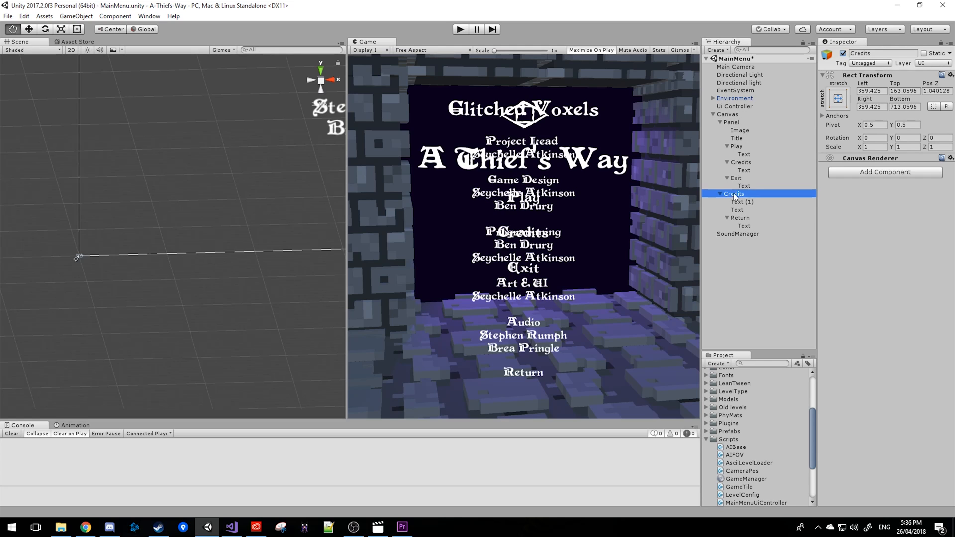
pyautogui.click(842, 53)
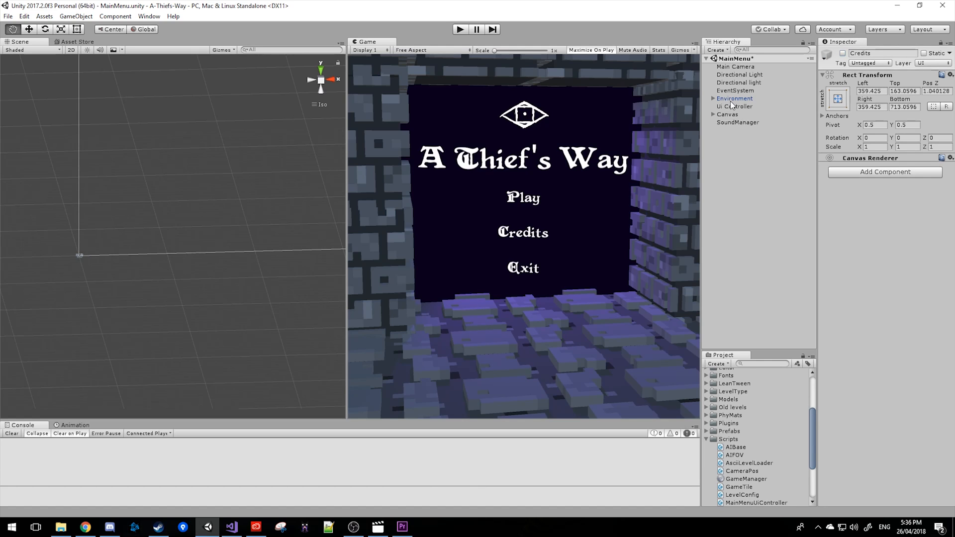
# Open the Ui Controller's MainMenuUiController script in Visual Studio and read its Start method and OnClick functions.
pyautogui.click(743, 107)
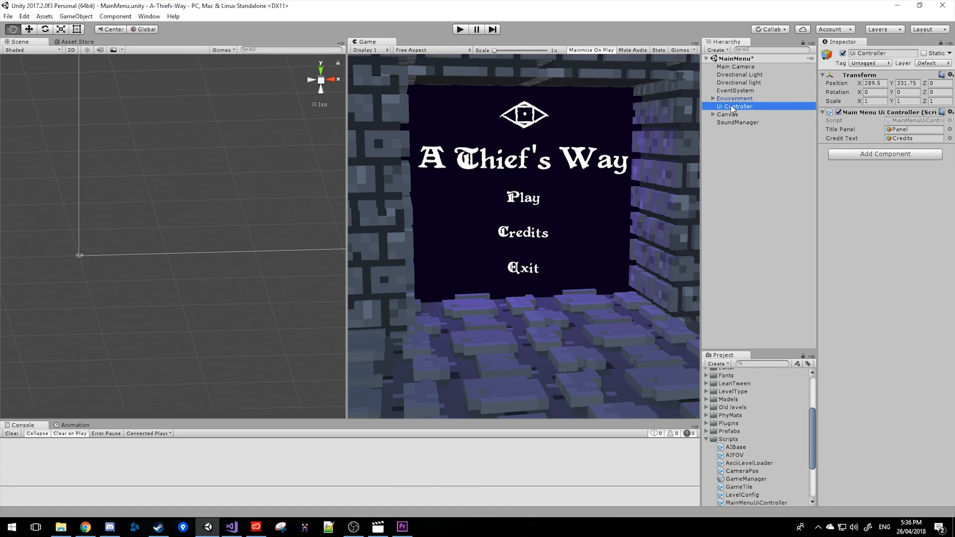
pyautogui.doubleClick(903, 120)
pyautogui.scroll(5, 282, 349)
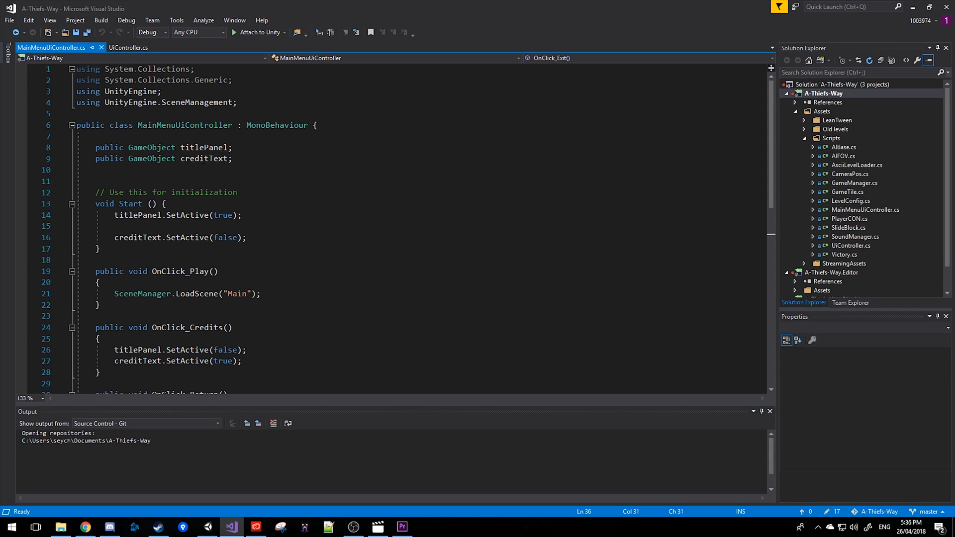
pyautogui.scroll(-1, 232, 228)
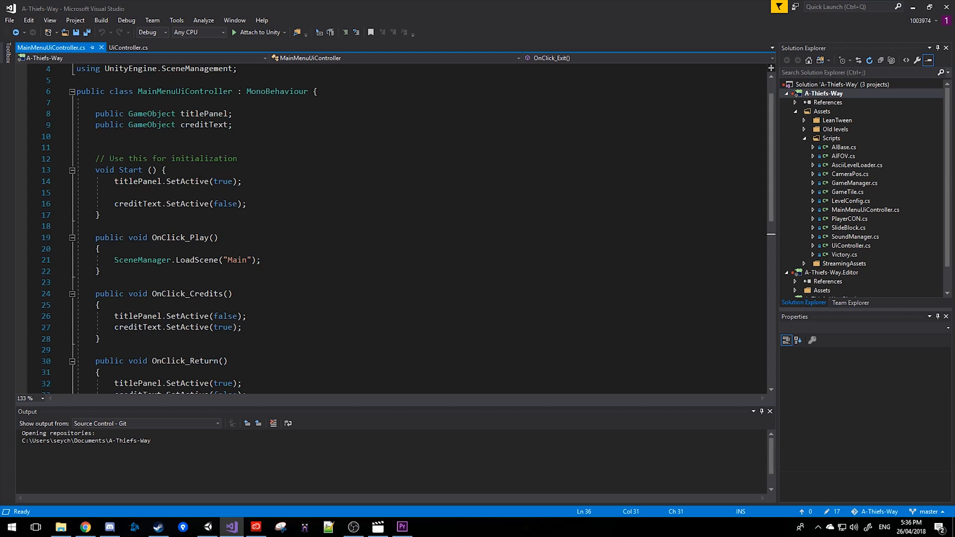
pyautogui.click(252, 181)
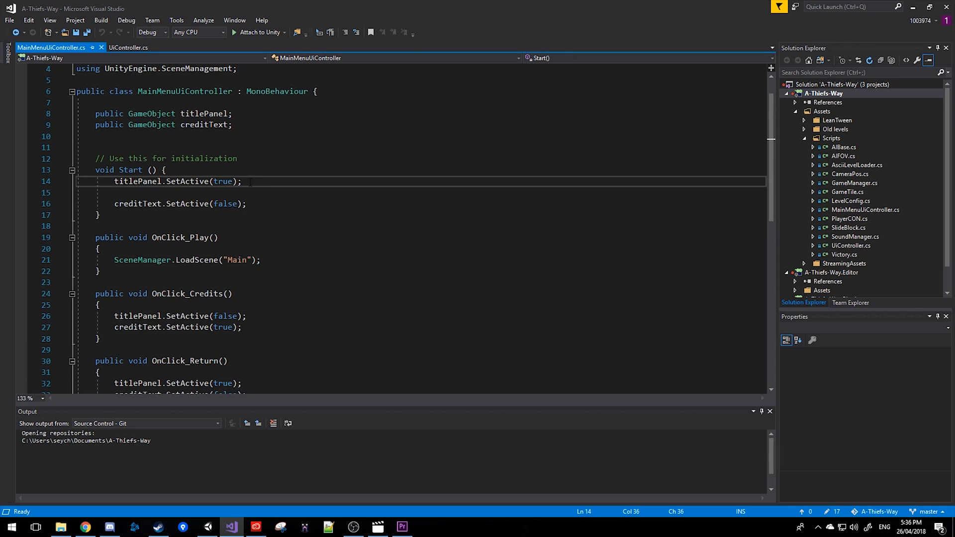
pyautogui.click(258, 208)
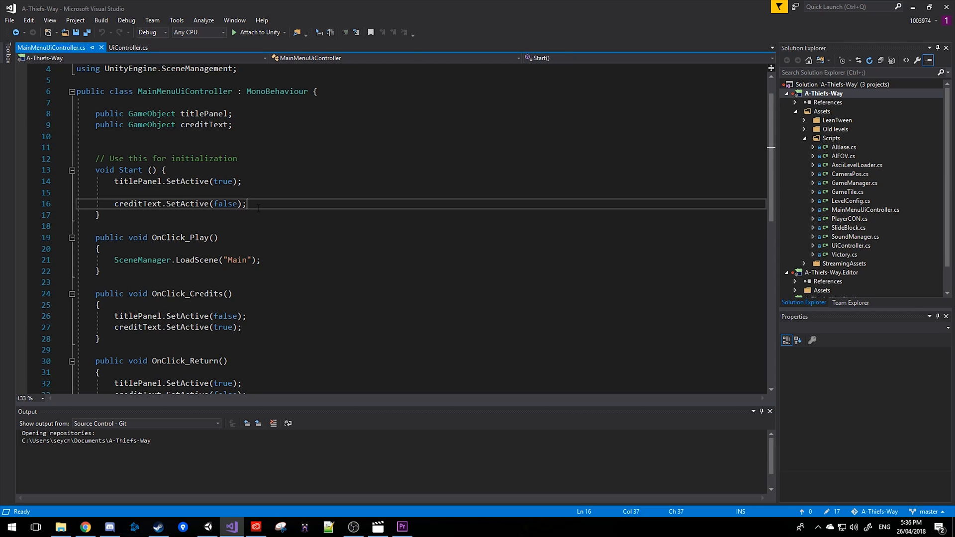
pyautogui.click(257, 227)
pyautogui.click(258, 234)
pyautogui.scroll(-2, 258, 231)
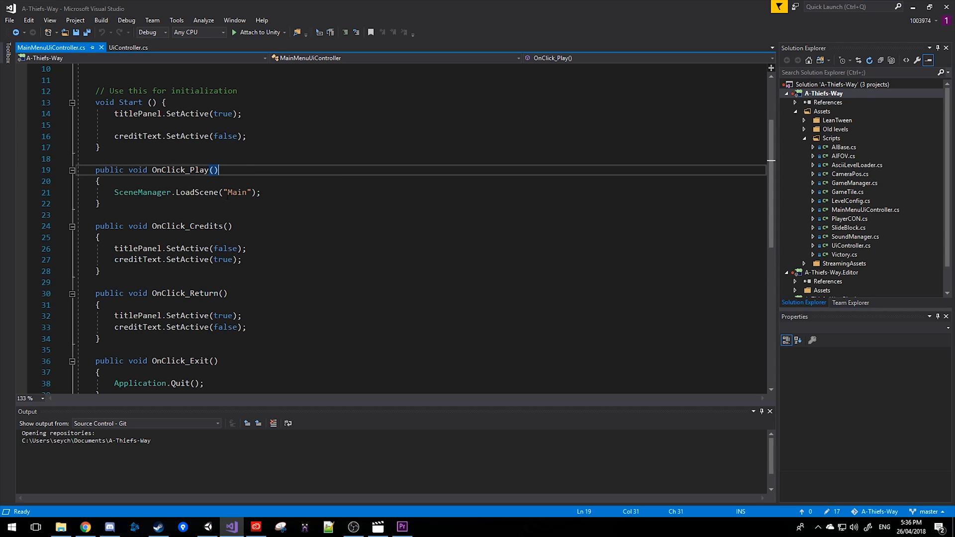
# Read through the OnClick_Credits, OnClick_Return and OnClick_Exit functions in the MainMenuUiController script.
pyautogui.click(253, 226)
pyautogui.scroll(-1, 254, 228)
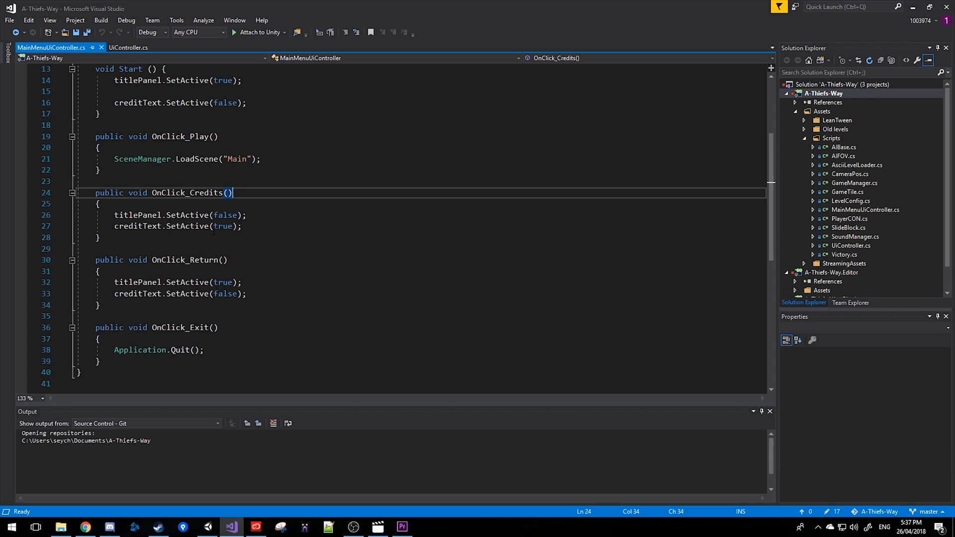
pyautogui.click(256, 260)
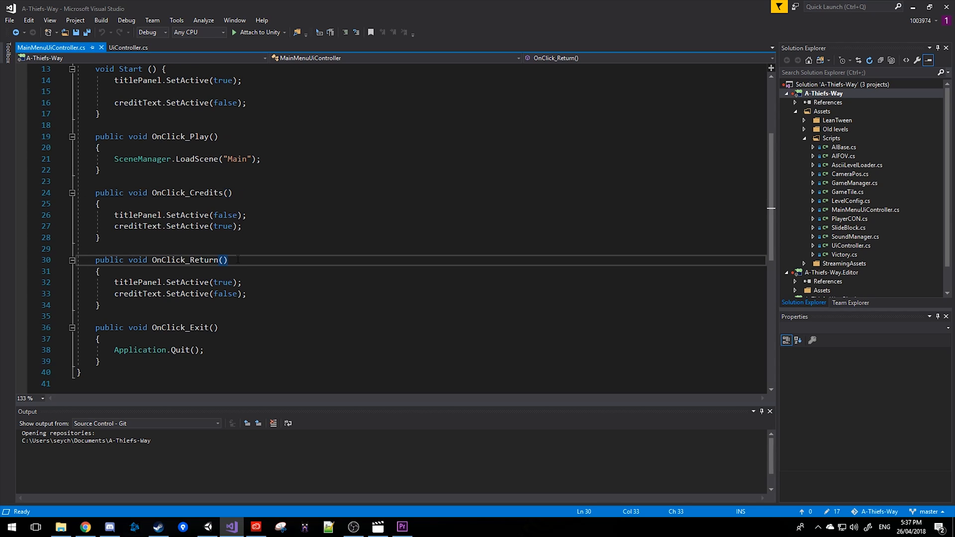
pyautogui.scroll(-1, 243, 244)
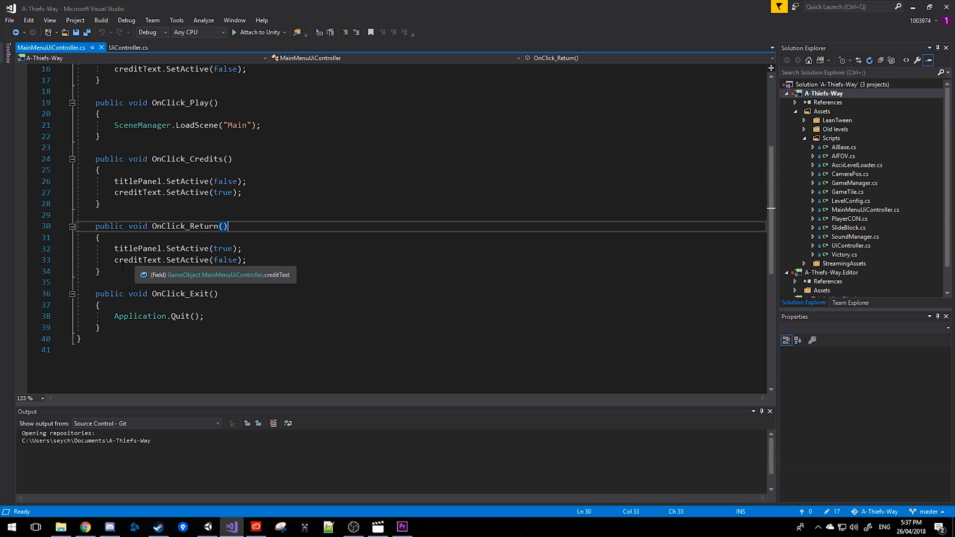
pyautogui.click(239, 298)
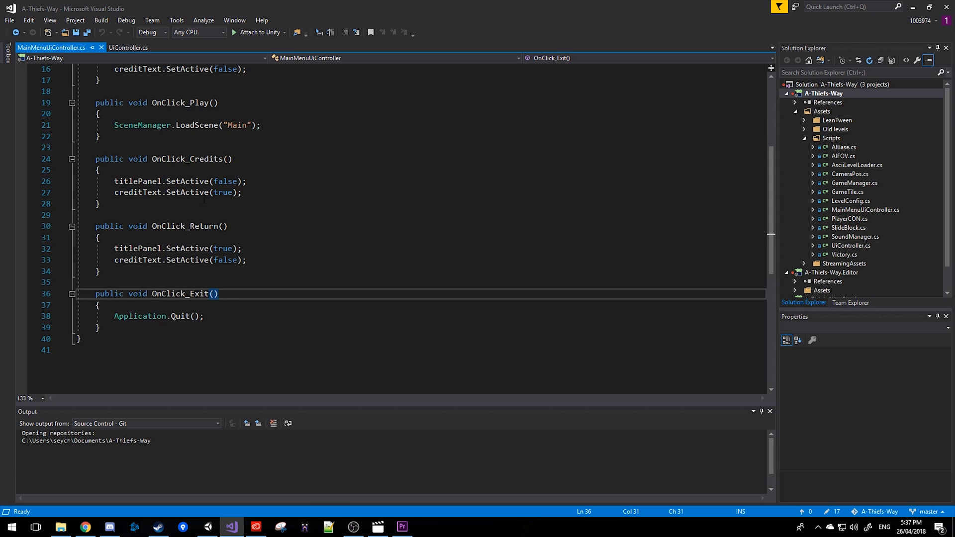
# Switch to Unity, expand the Canvas, and reassign the Play button's On Click event to the Ui Controller's MainMenuUiController OnClick_Play function.
pyautogui.click(208, 527)
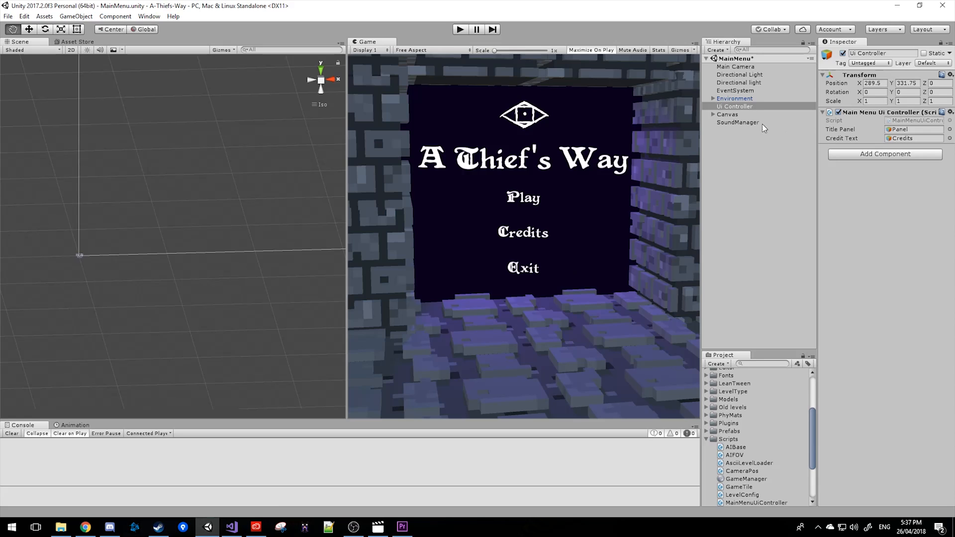
pyautogui.click(713, 115)
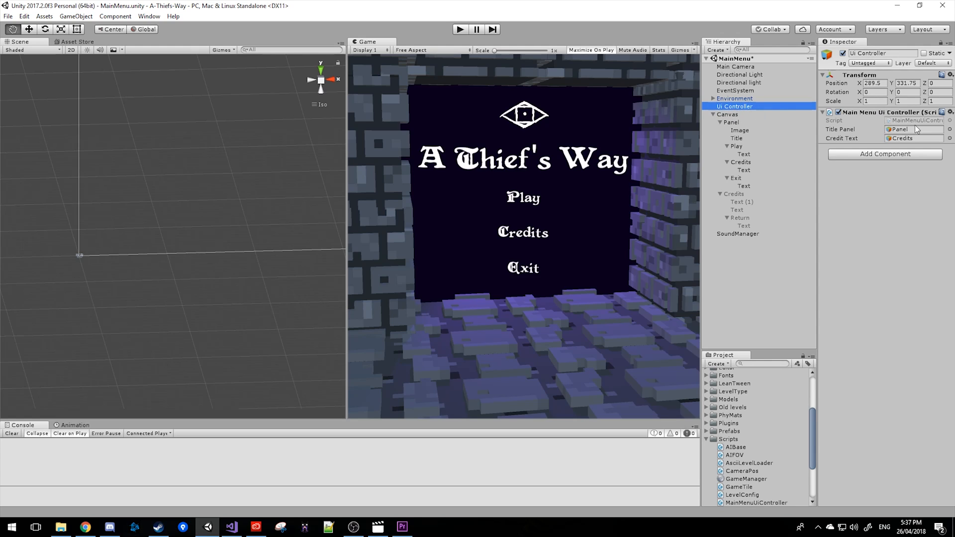
pyautogui.click(744, 144)
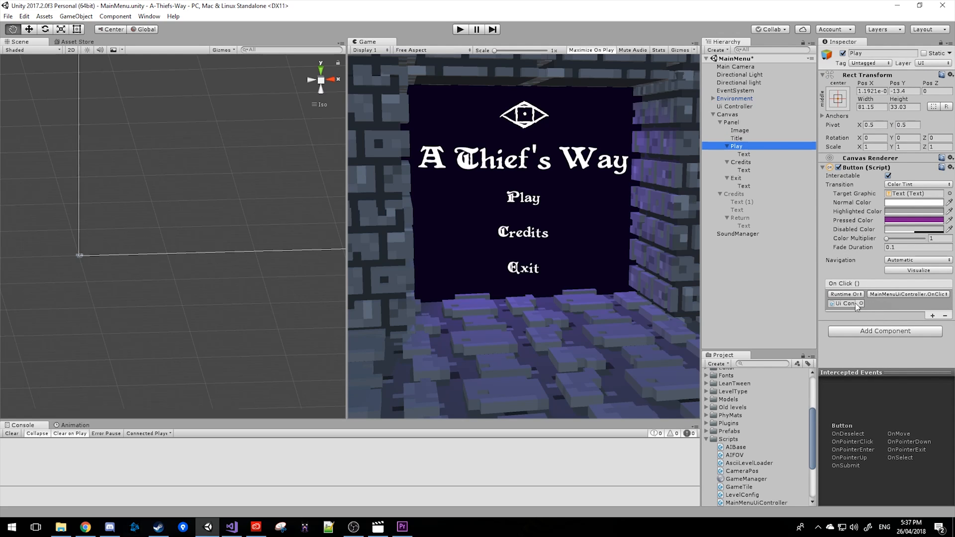
pyautogui.moveTo(737, 107); pyautogui.dragTo(850, 309)
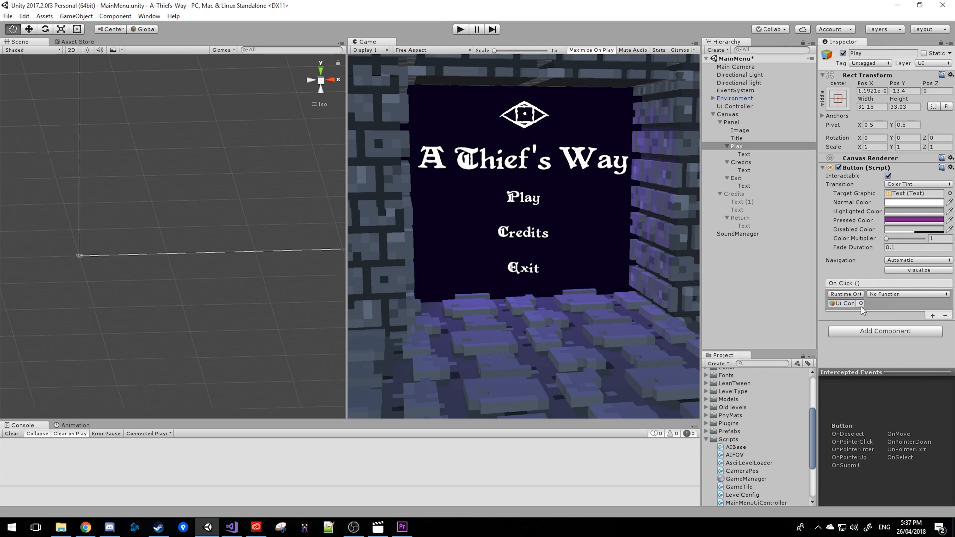
pyautogui.click(889, 296)
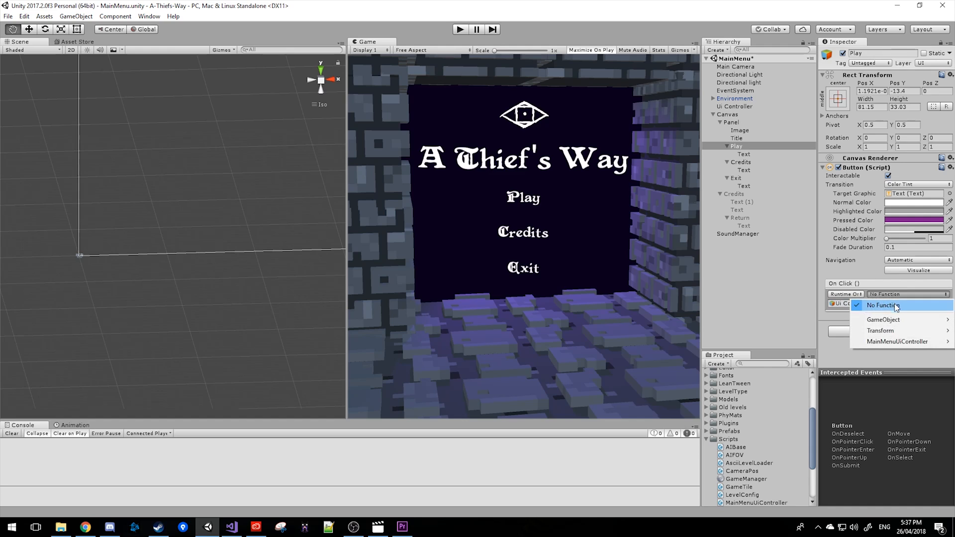
pyautogui.moveTo(912, 342)
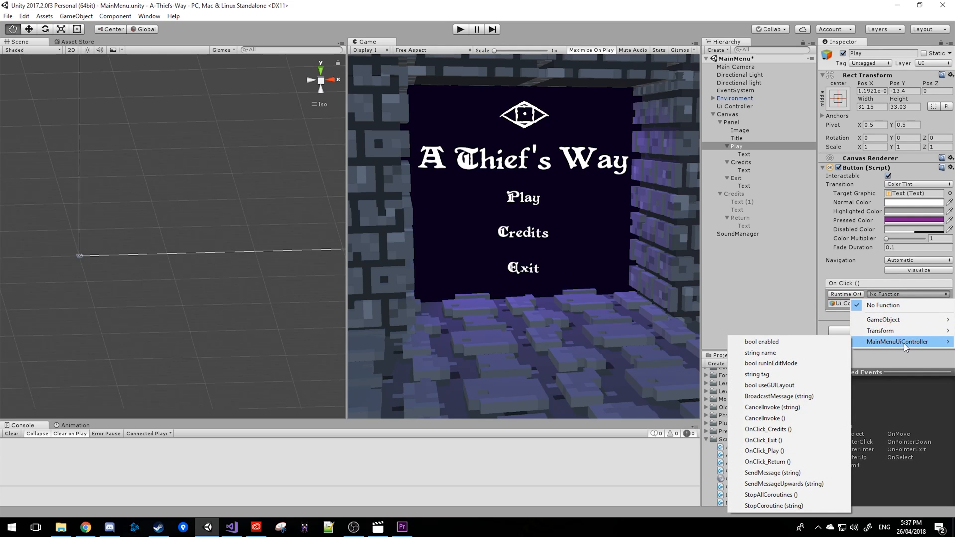
pyautogui.click(778, 450)
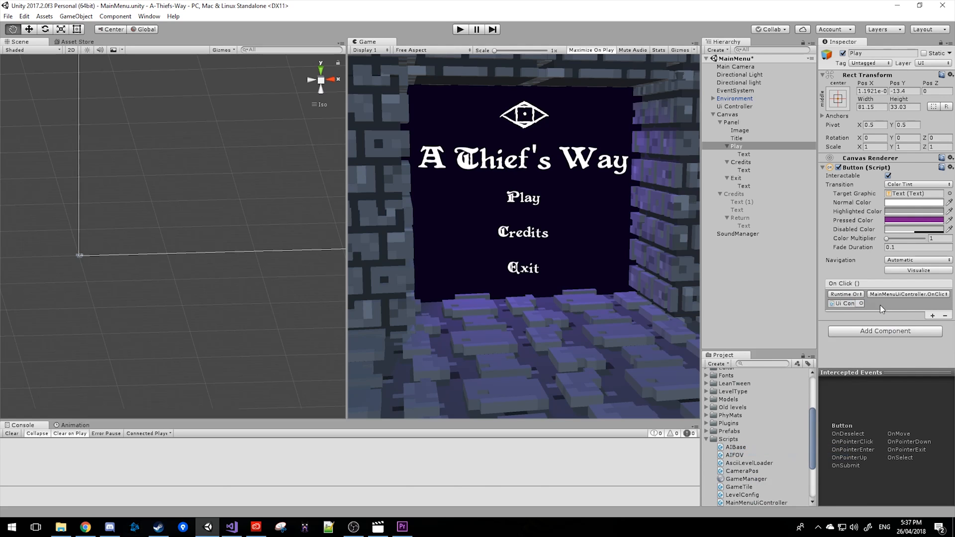
# Check which MainMenuUiController functions the title Panel's Credits and Exit buttons call in their On Click events.
pyautogui.click(742, 163)
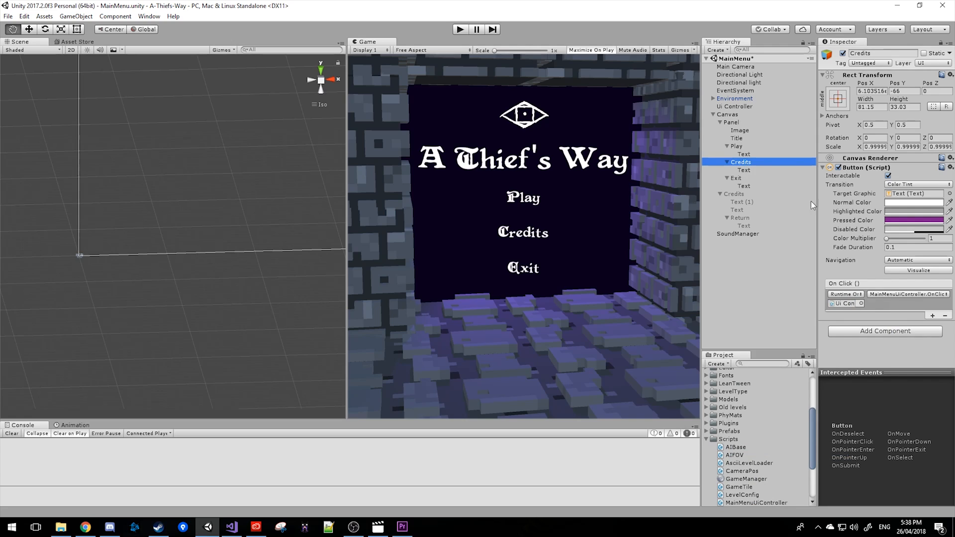
pyautogui.click(906, 294)
pyautogui.moveTo(878, 342)
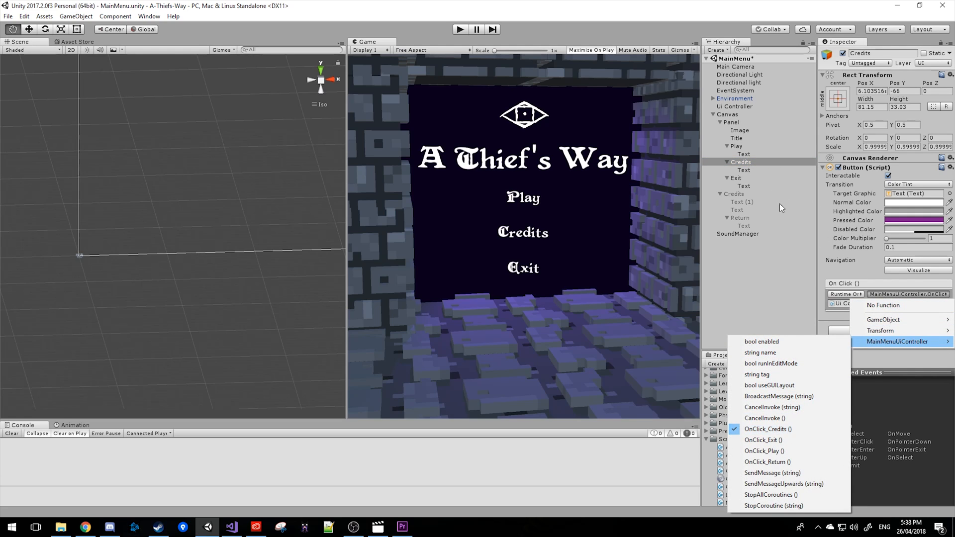
pyautogui.click(768, 178)
pyautogui.click(891, 294)
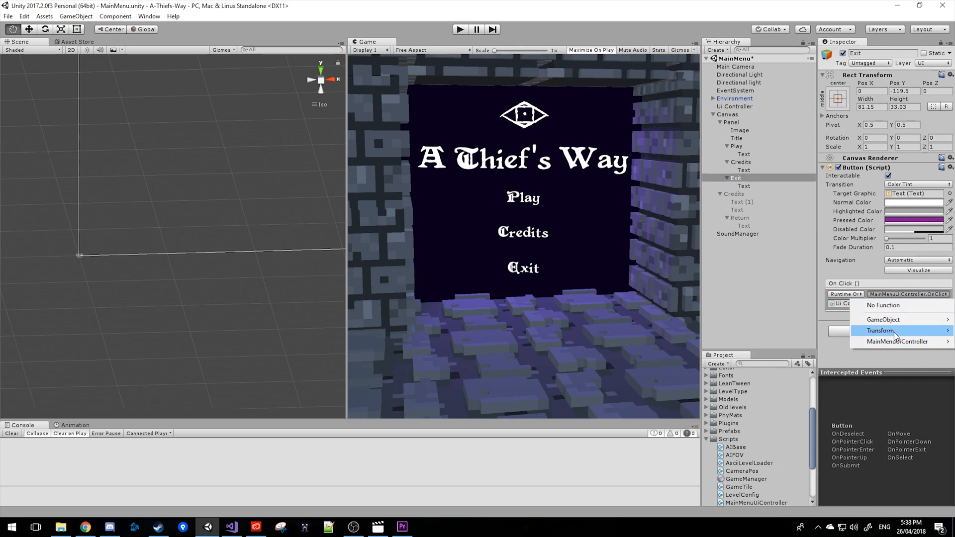
pyautogui.moveTo(895, 341)
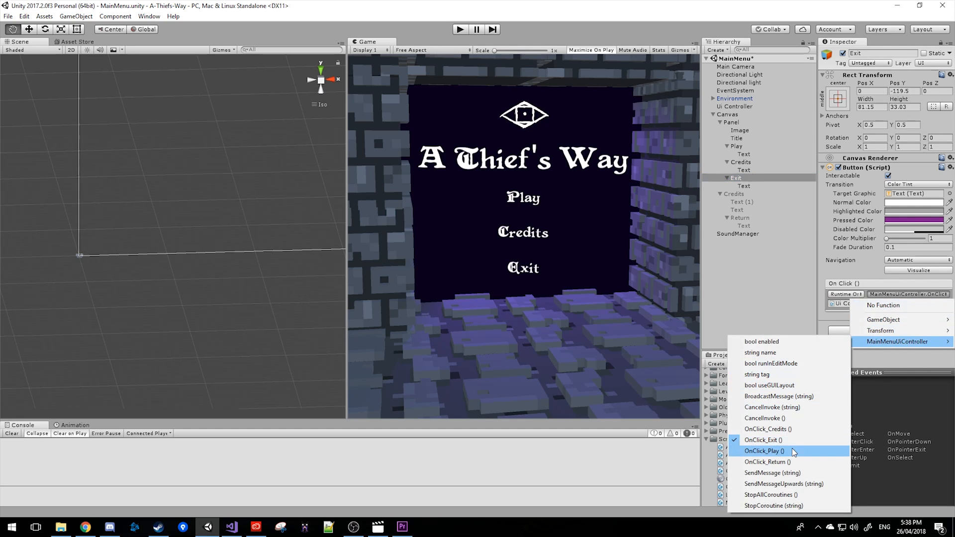
# Check the On Click function of the Return button in the Credits group, and review the Ui Controller and Canvas components.
pyautogui.click(741, 194)
pyautogui.click(748, 218)
pyautogui.click(886, 294)
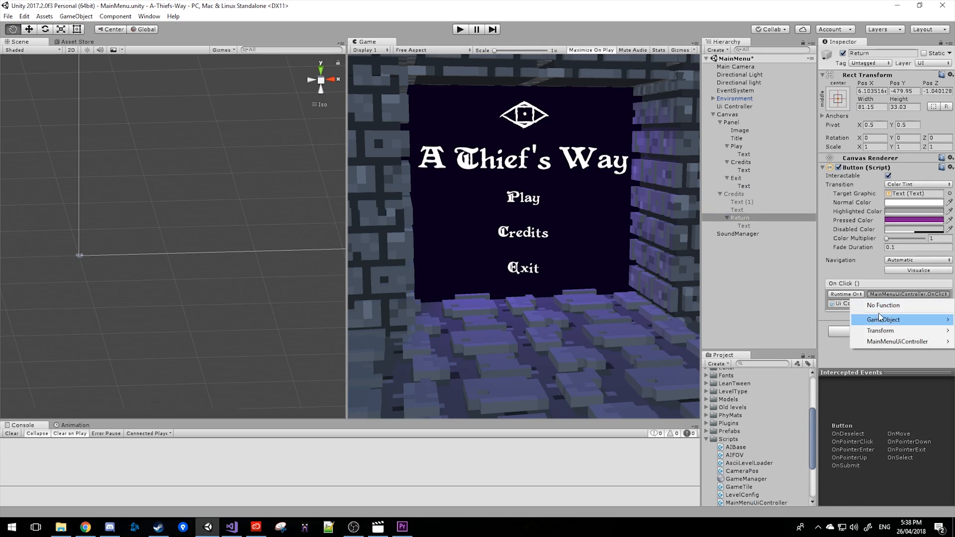
pyautogui.moveTo(893, 342)
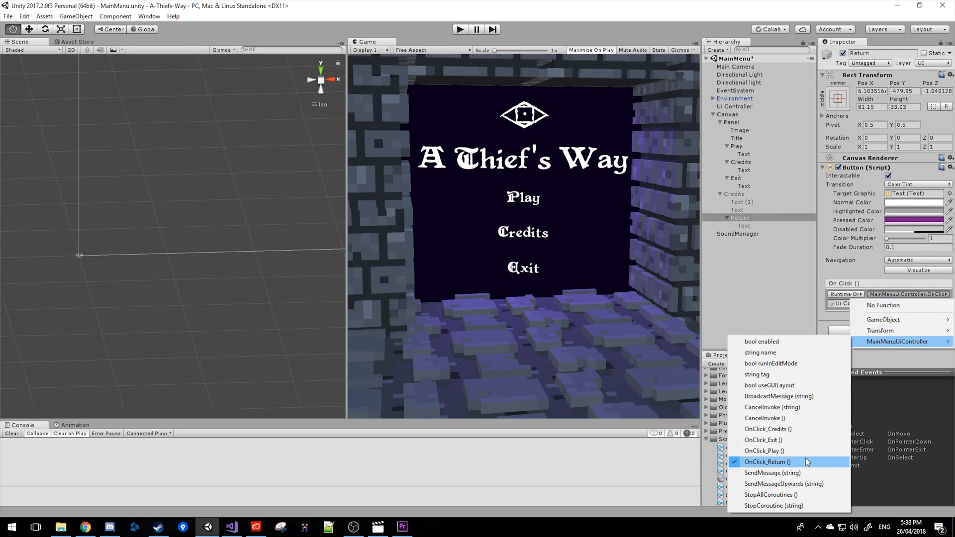
pyautogui.click(778, 305)
pyautogui.click(738, 105)
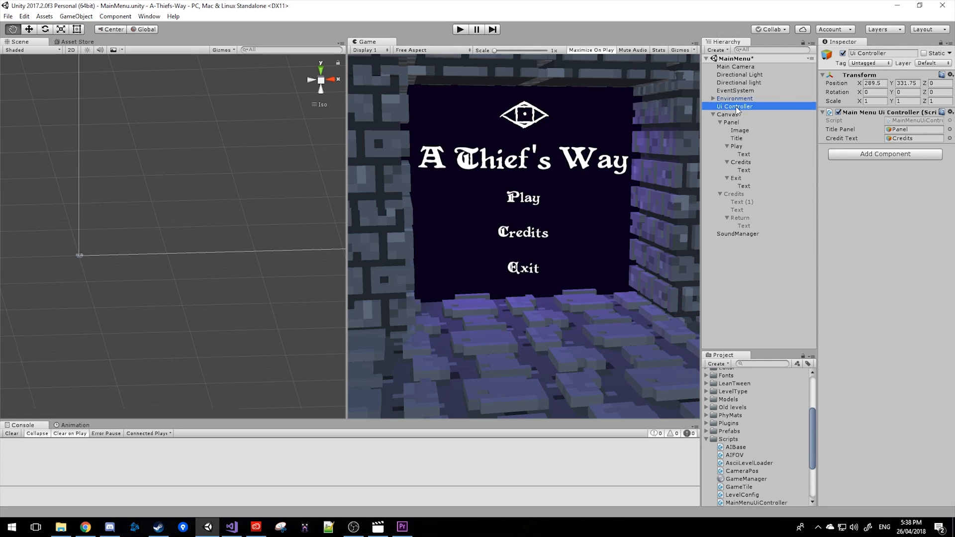
pyautogui.click(716, 114)
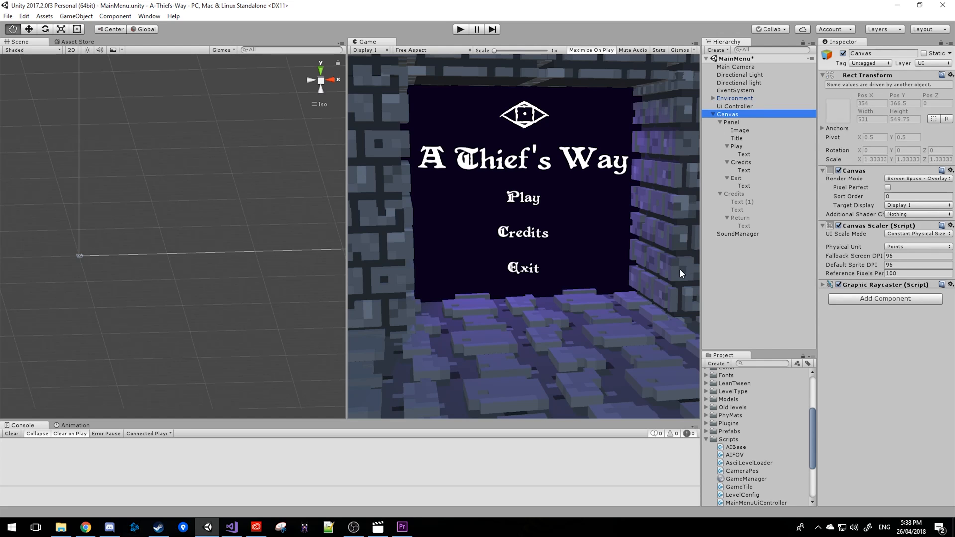